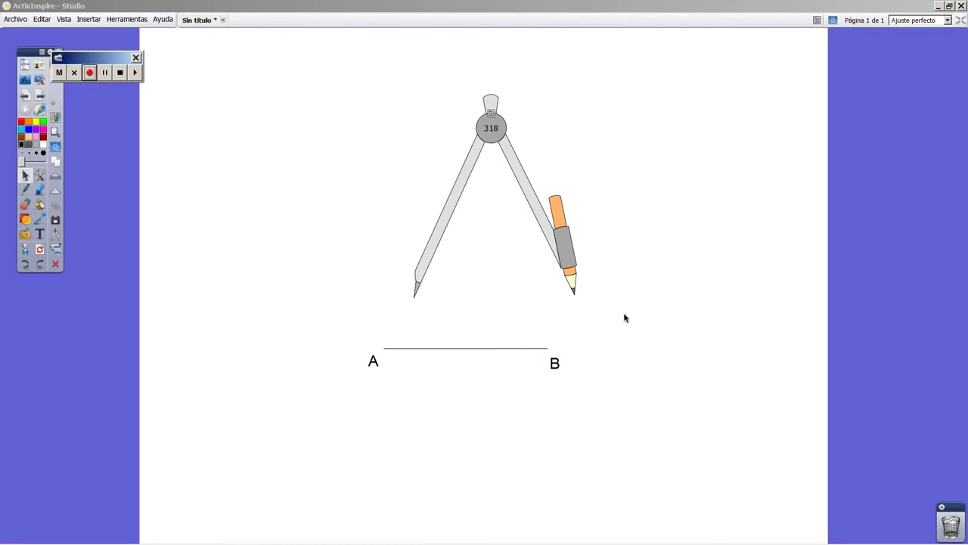
Step: Set the compass from A to B and swing full circles around A, then around B
left_click_drag(429, 255, 400, 308)
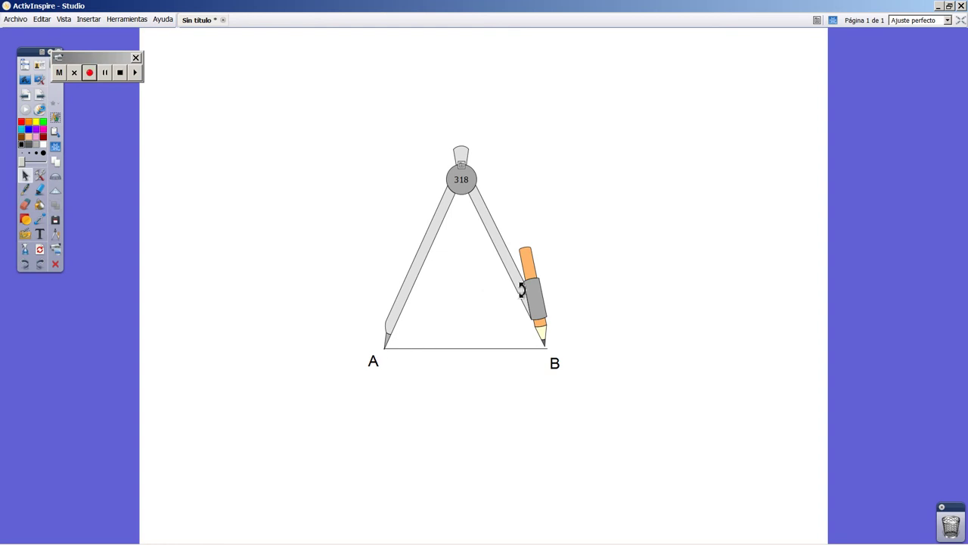
left_click_drag(522, 290, 524, 293)
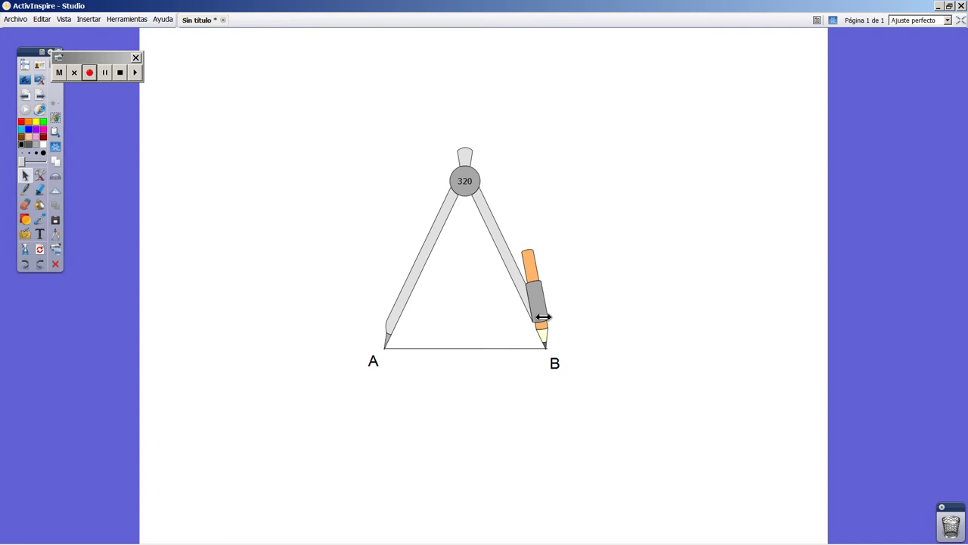
mouse_move(544, 316)
left_mouse_down()
mouse_move(452, 249)
mouse_move(378, 324)
mouse_move(311, 261)
mouse_move(382, 352)
left_mouse_up()
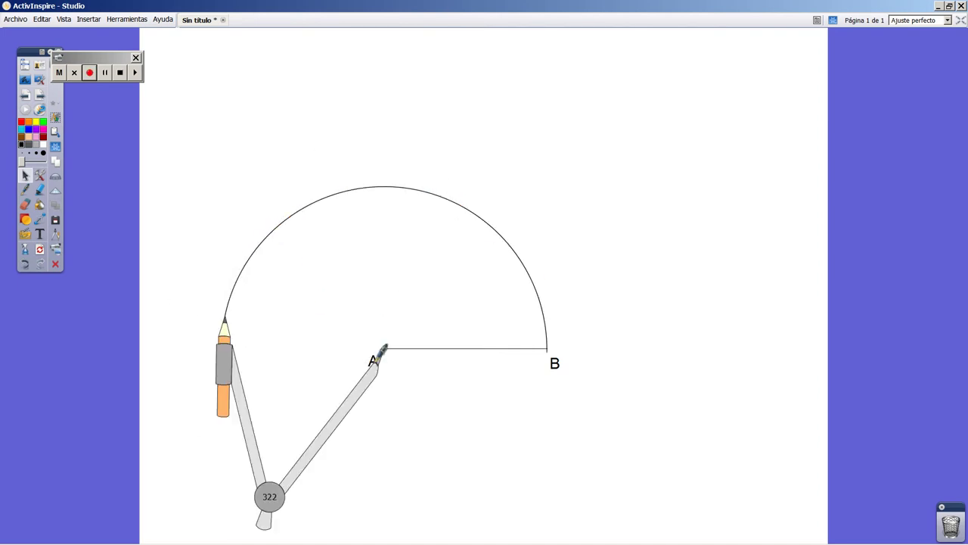
mouse_move(224, 356)
left_mouse_down()
mouse_move(547, 356)
mouse_move(530, 314)
left_mouse_up()
mouse_move(401, 283)
left_mouse_down()
mouse_move(507, 305)
mouse_move(575, 290)
mouse_move(566, 285)
left_mouse_up()
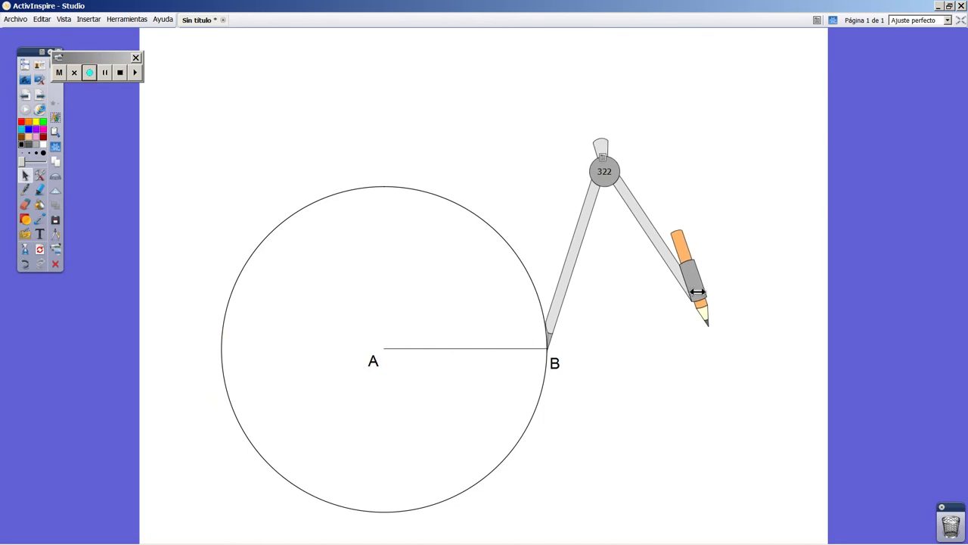
mouse_move(703, 318)
left_mouse_down()
mouse_move(671, 400)
mouse_move(295, 213)
mouse_move(622, 194)
mouse_move(708, 355)
left_mouse_up()
left_click_drag(590, 288, 705, 291)
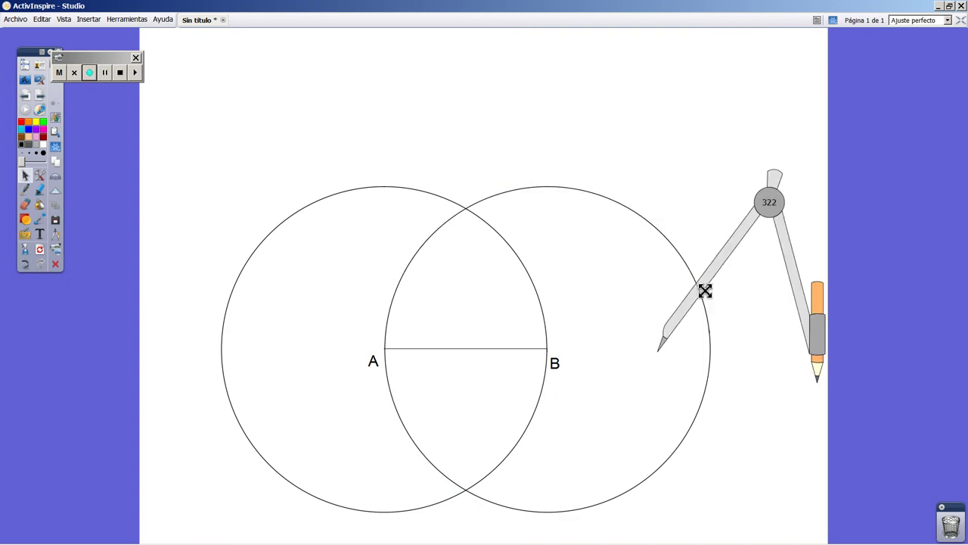
Step: Mark both circle intersections with cyan highlighter dots
left_click(40, 189)
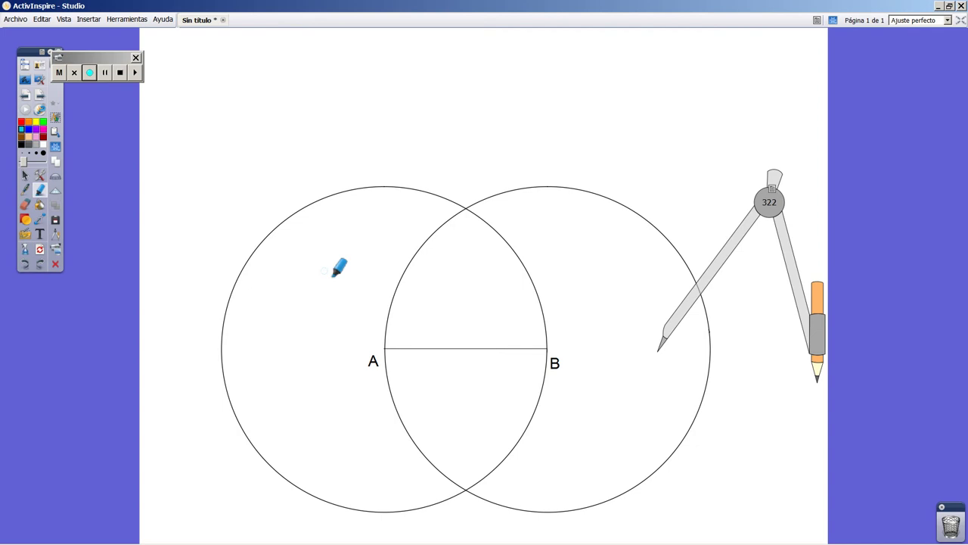
left_click(467, 210)
left_click(464, 490)
Step: Label the top intersection 1 and the bottom intersection 2
left_click(40, 234)
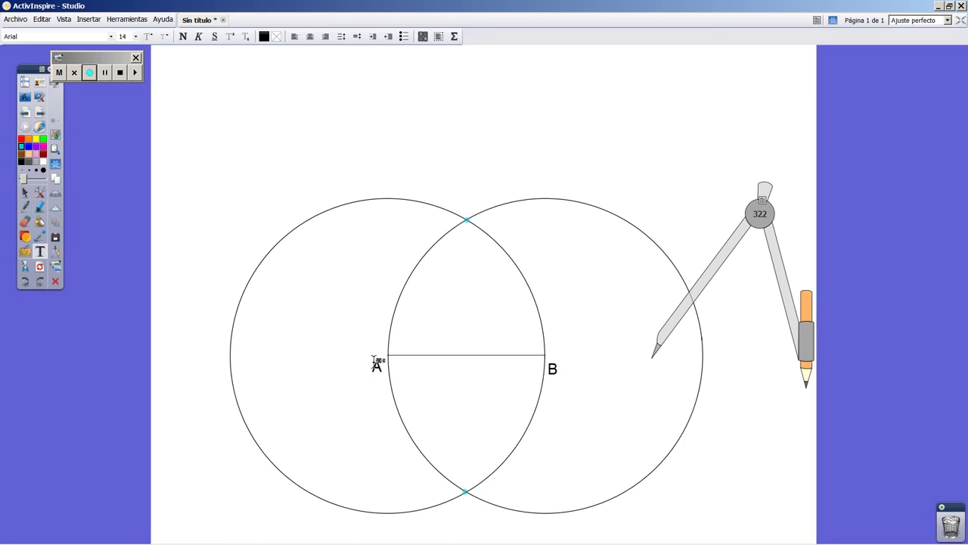
left_click(493, 224)
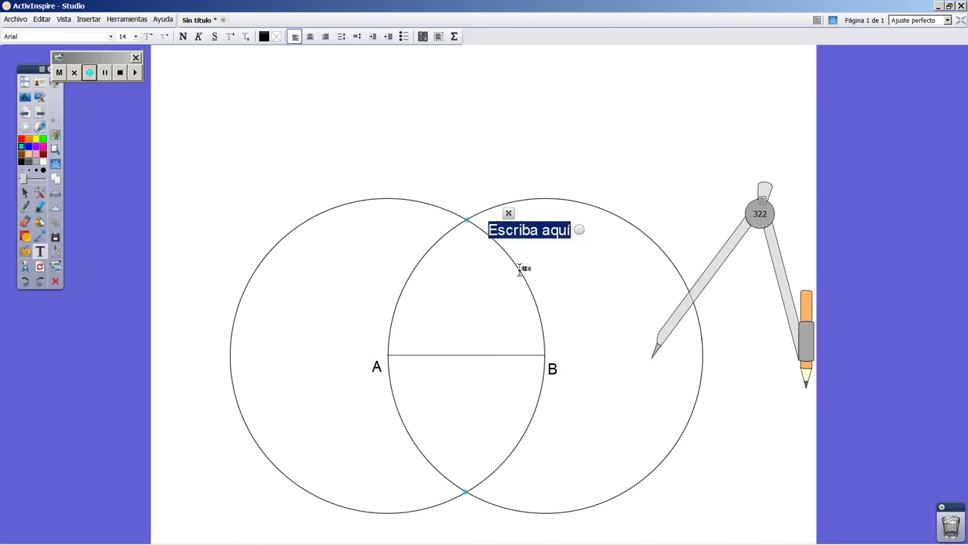
type("1")
left_click_drag(490, 215, 476, 188)
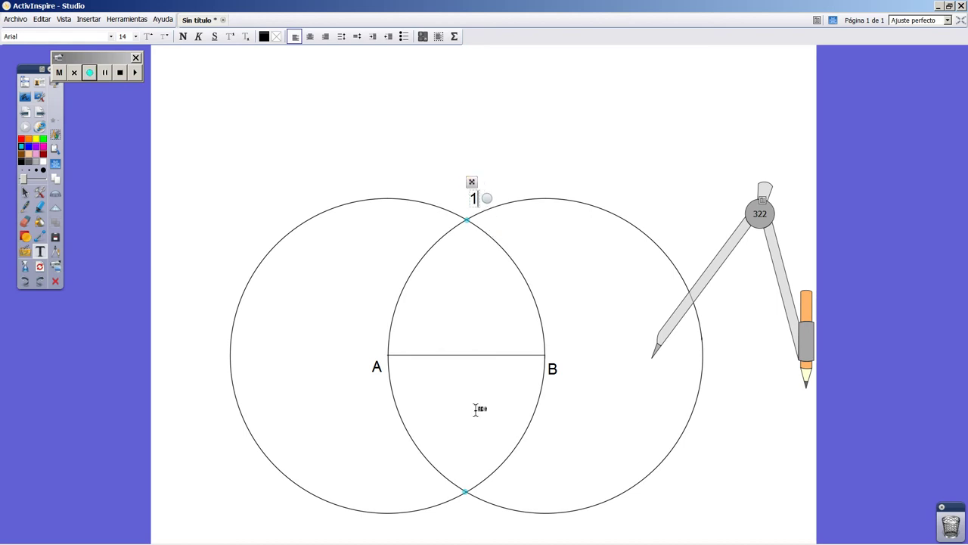
left_click(470, 508)
left_click(470, 508)
type("2")
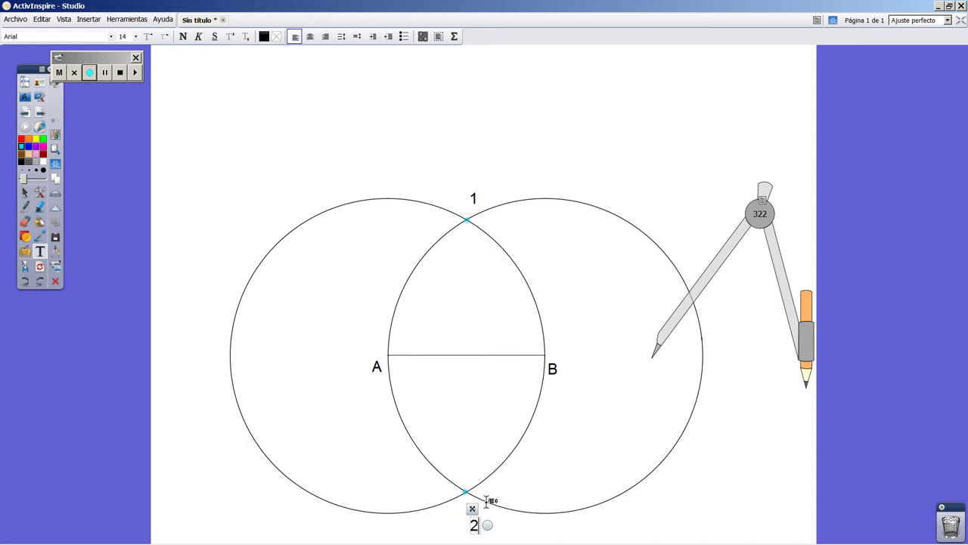
mouse_move(476, 510)
left_mouse_down()
mouse_move(476, 493)
mouse_move(470, 497)
left_mouse_up()
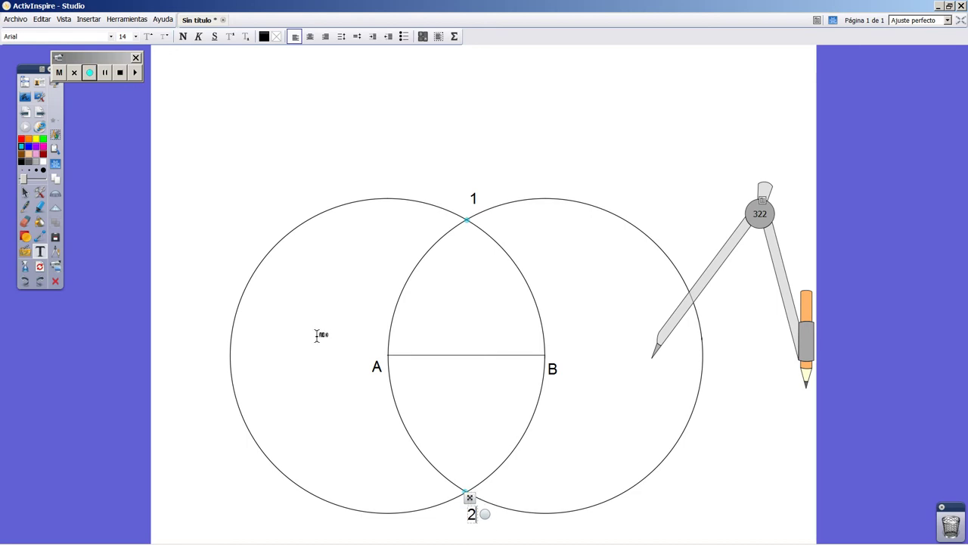
left_click(24, 194)
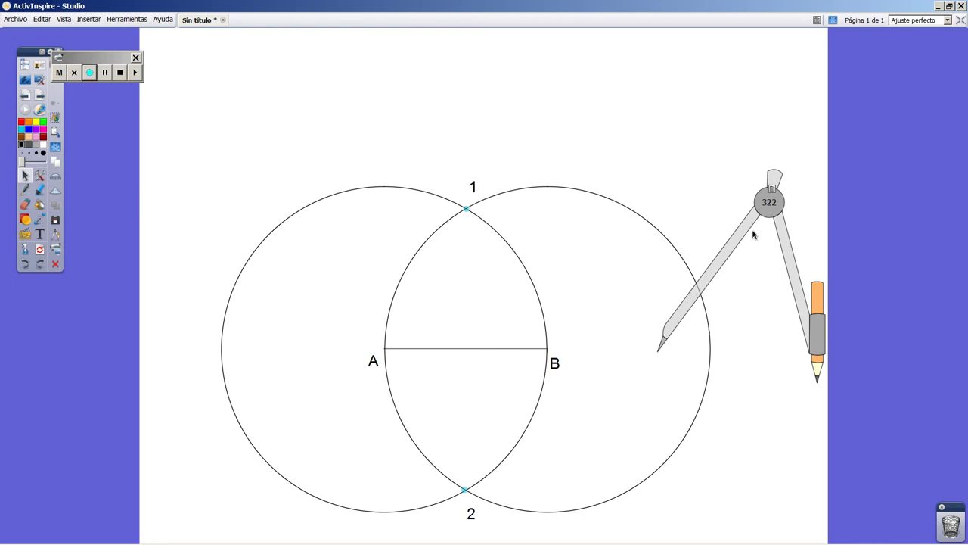
Step: Draw a red straight line from point 1 down to point 2, crossing AB
left_click_drag(754, 231, 608, 319)
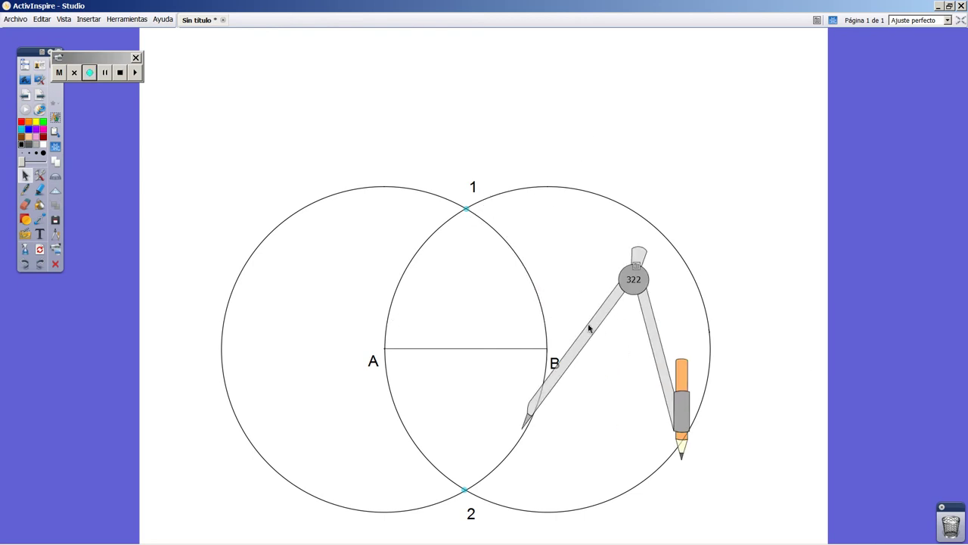
left_click(25, 219)
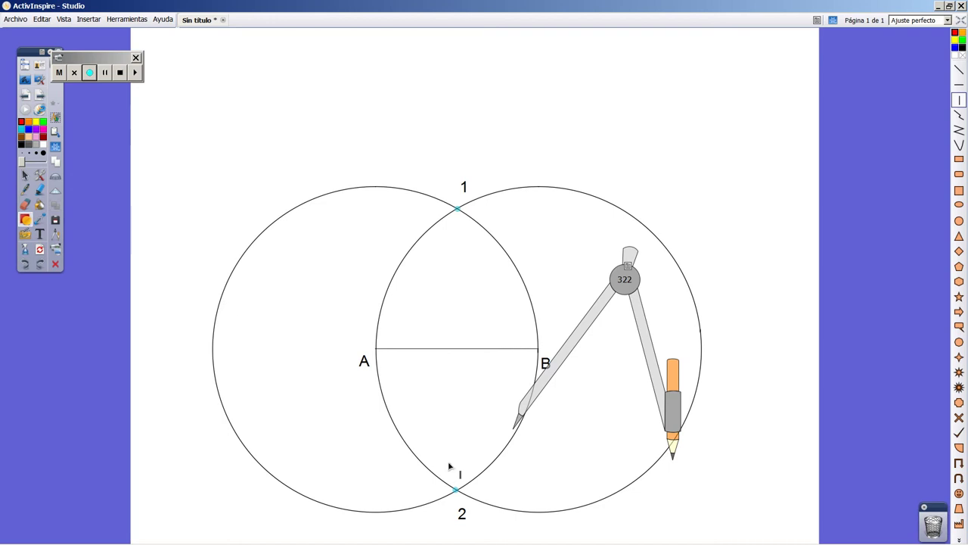
left_click_drag(458, 215, 449, 480)
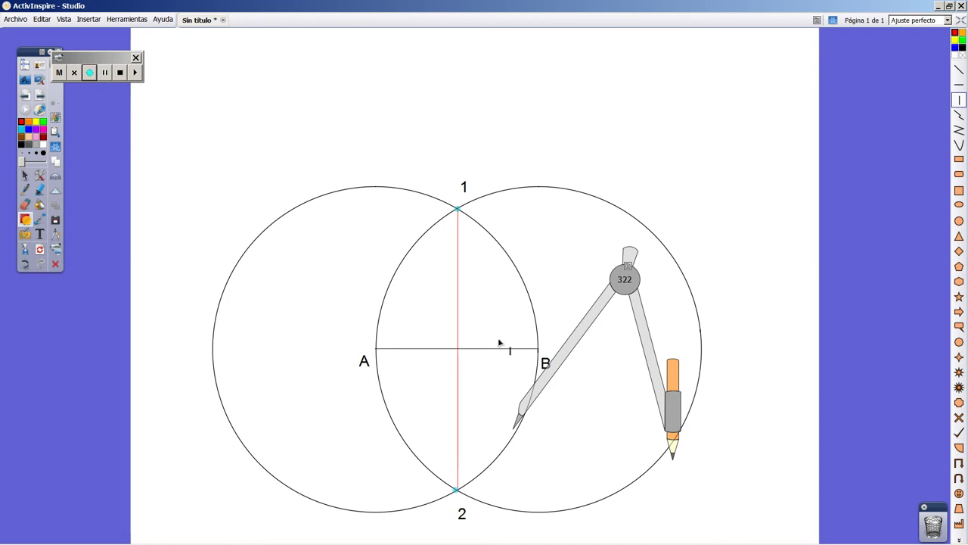
mouse_move(605, 304)
left_mouse_down()
mouse_move(575, 309)
mouse_move(543, 347)
mouse_move(548, 366)
left_mouse_up()
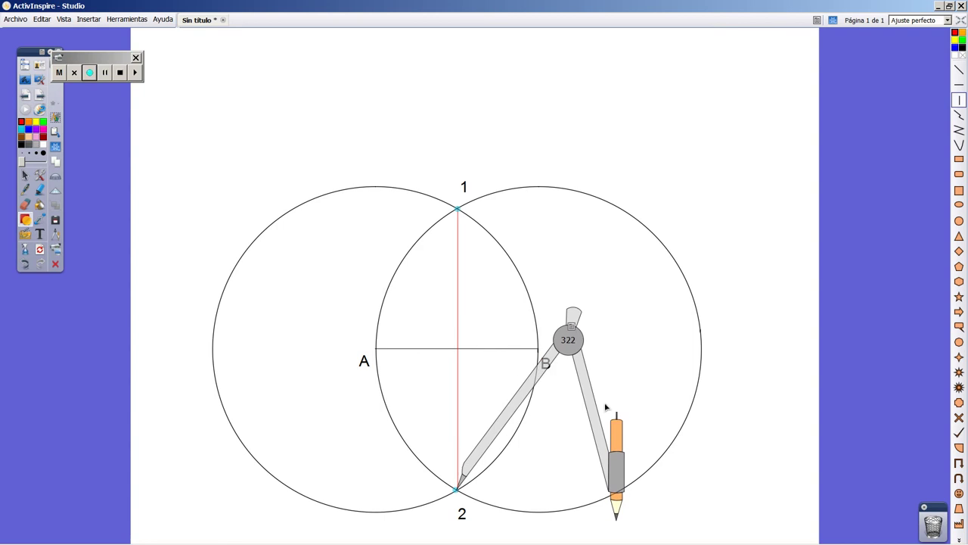
Step: With the compass centred on point 2, swing an arc through A and B across both circles
mouse_move(599, 426)
left_mouse_down()
mouse_move(607, 401)
mouse_move(442, 300)
mouse_move(317, 325)
mouse_move(281, 424)
mouse_move(300, 401)
mouse_move(307, 435)
mouse_move(278, 510)
mouse_move(345, 540)
mouse_move(400, 536)
mouse_move(381, 530)
mouse_move(393, 542)
left_mouse_up()
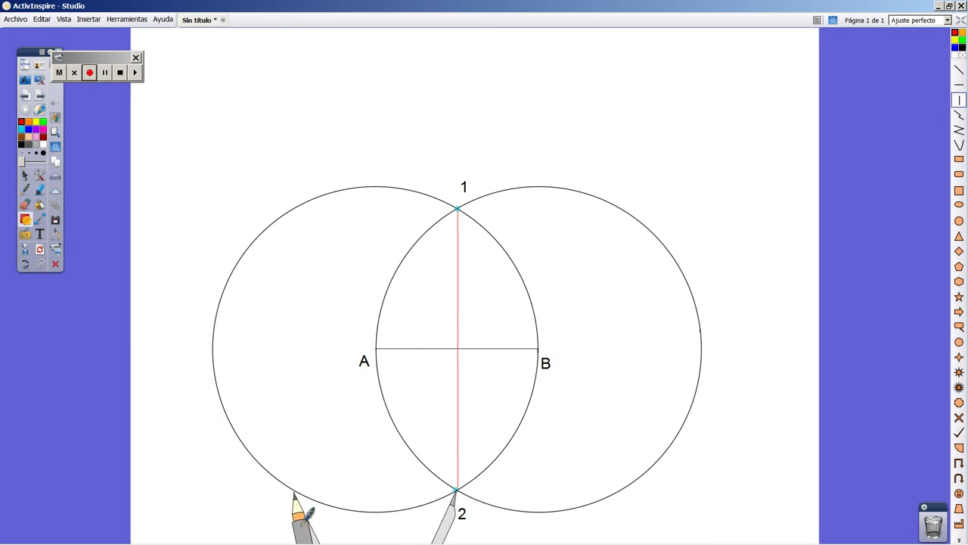
mouse_move(305, 519)
left_mouse_down()
mouse_move(362, 355)
mouse_move(380, 344)
mouse_move(753, 498)
mouse_move(773, 516)
left_mouse_up()
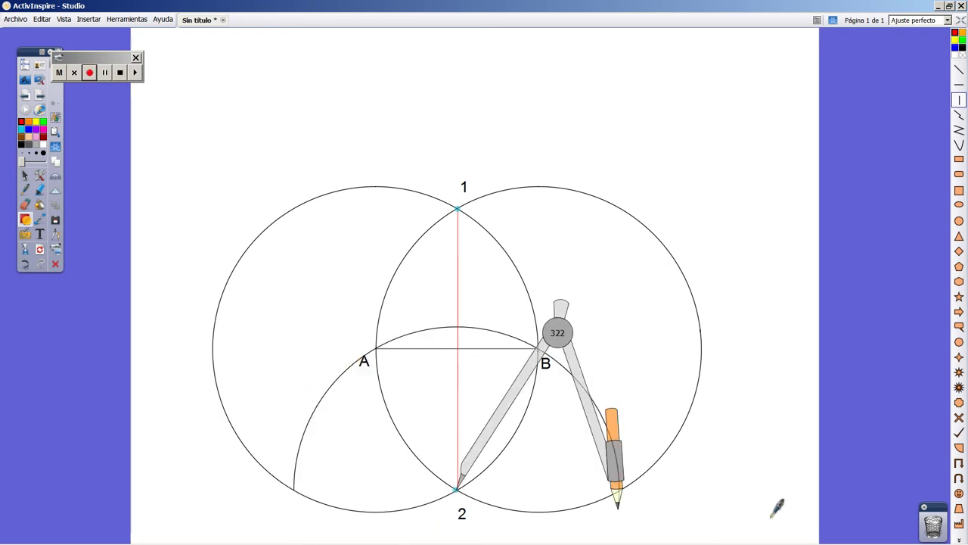
left_click_drag(522, 401, 746, 309)
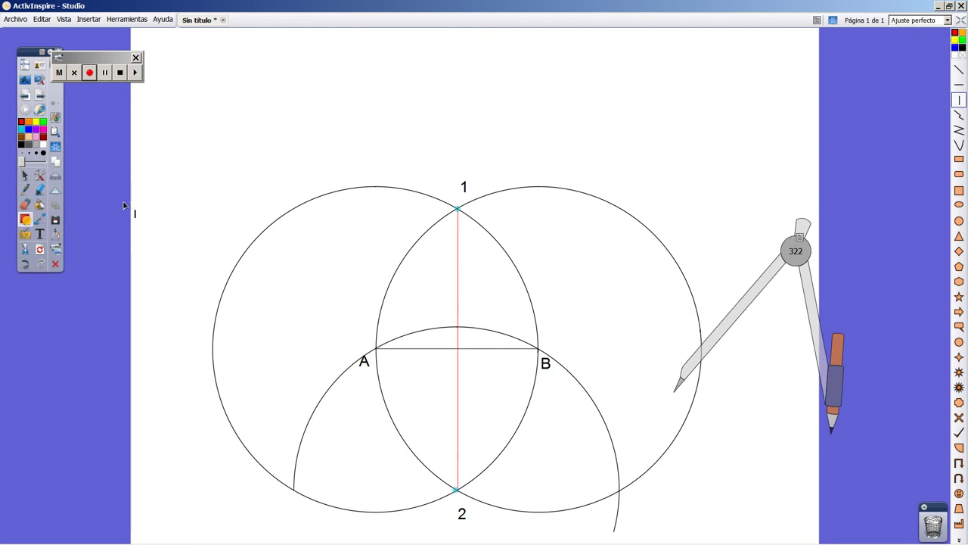
left_click(40, 189)
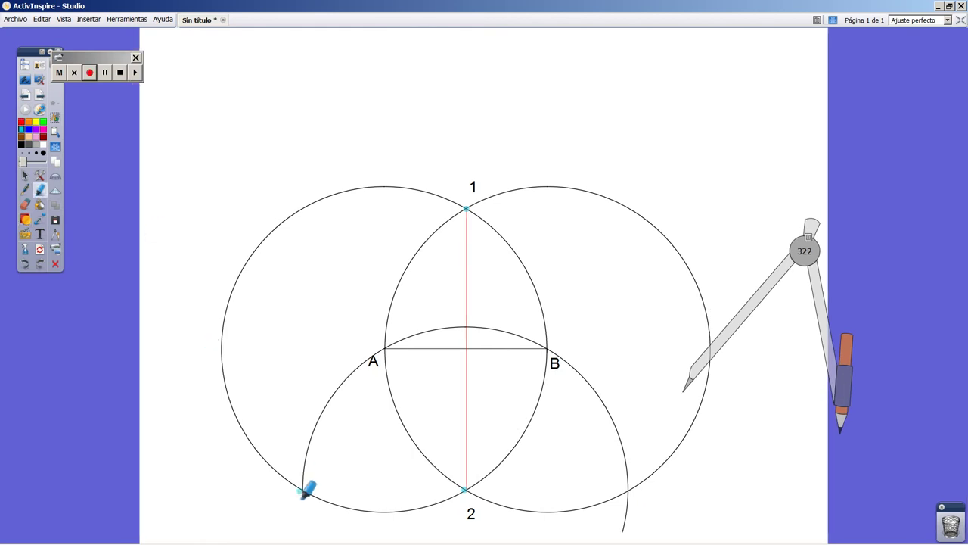
Step: Dot where the arc crosses the right circle and where it meets the red line
left_click(627, 492)
left_click(467, 329)
left_click(40, 234)
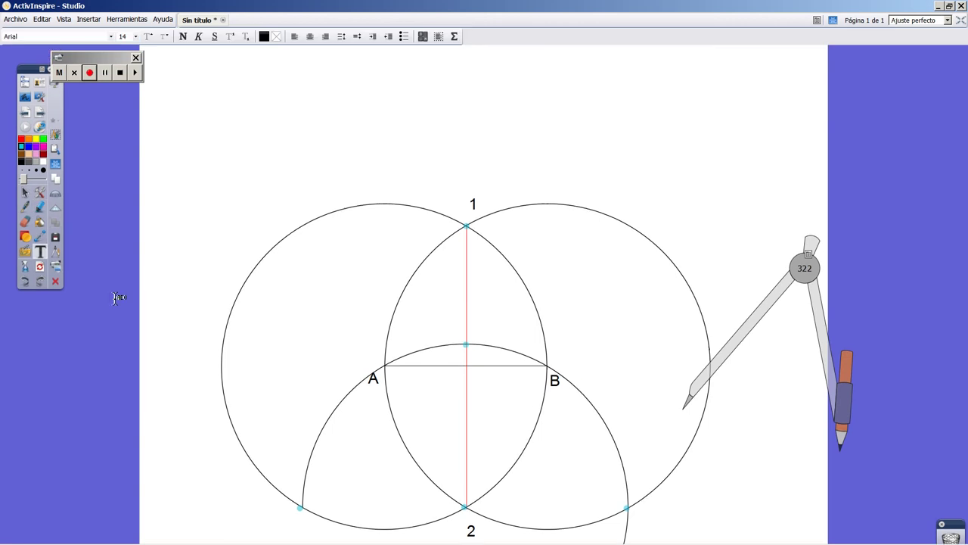
Step: Label the arc's left crossing 3, right crossing 4, and red-line crossing 5
left_click(304, 503)
type("3")
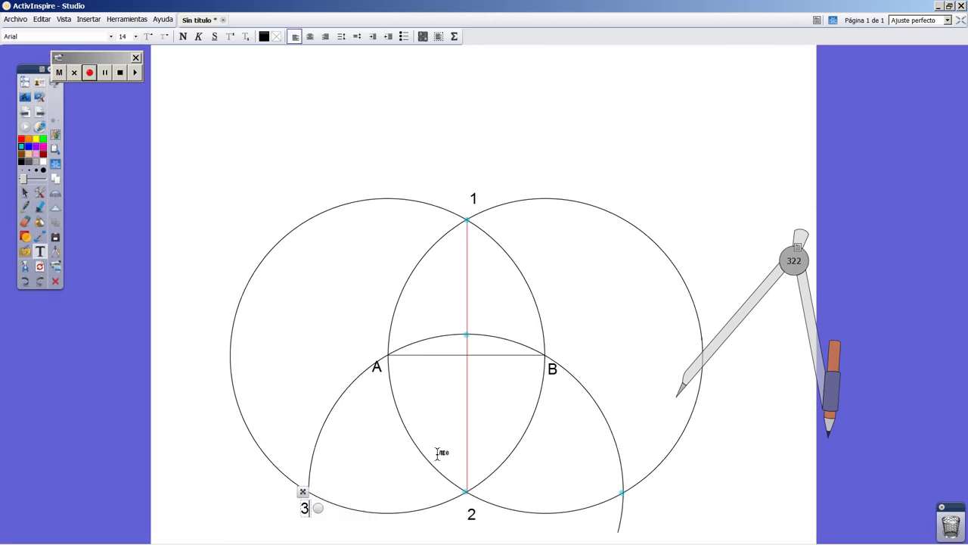
left_click(634, 507)
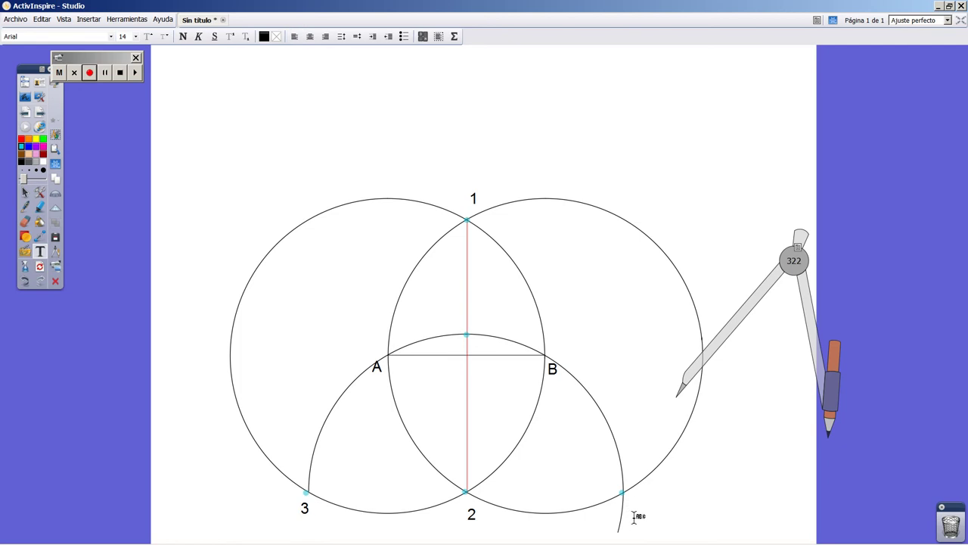
left_click(636, 514)
type("4")
left_click(482, 323)
left_click(500, 363)
type("5")
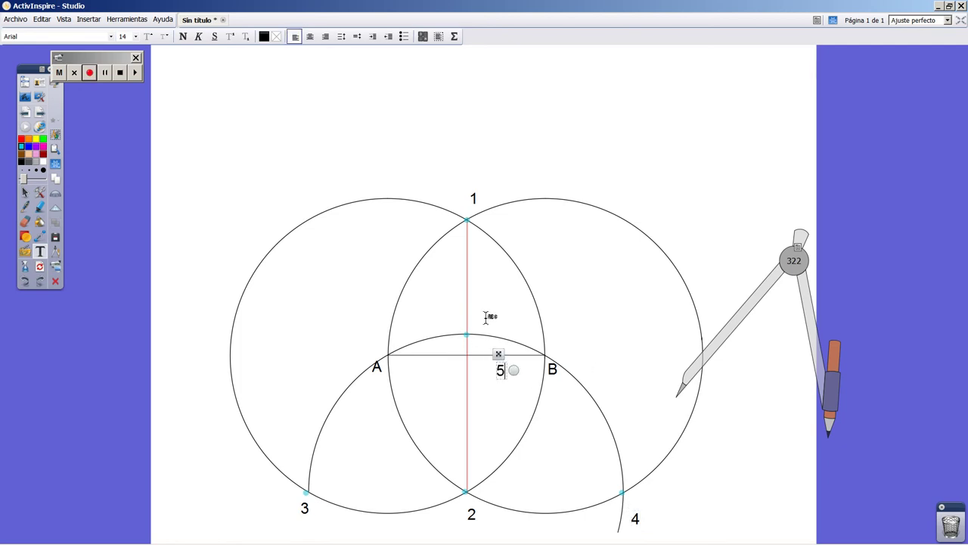
left_click_drag(498, 354, 479, 310)
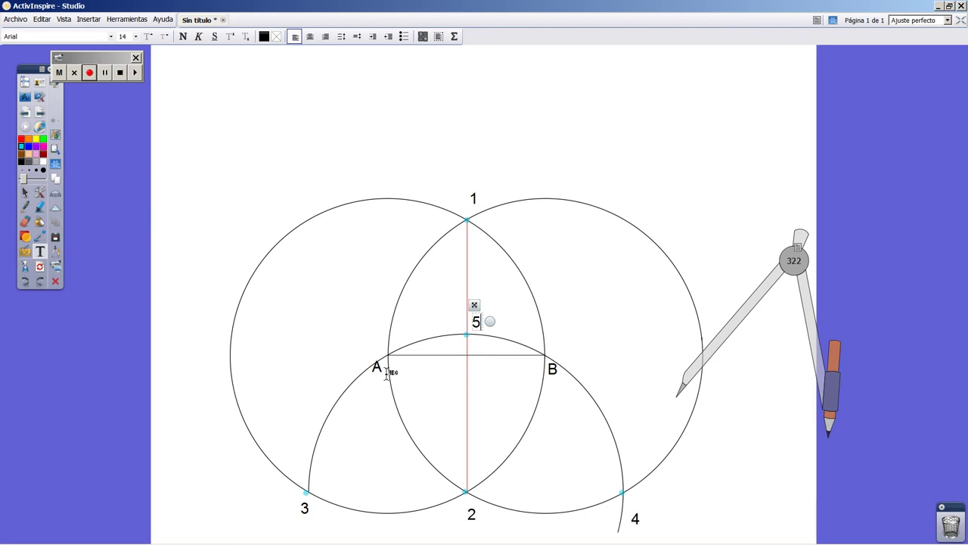
left_click(25, 236)
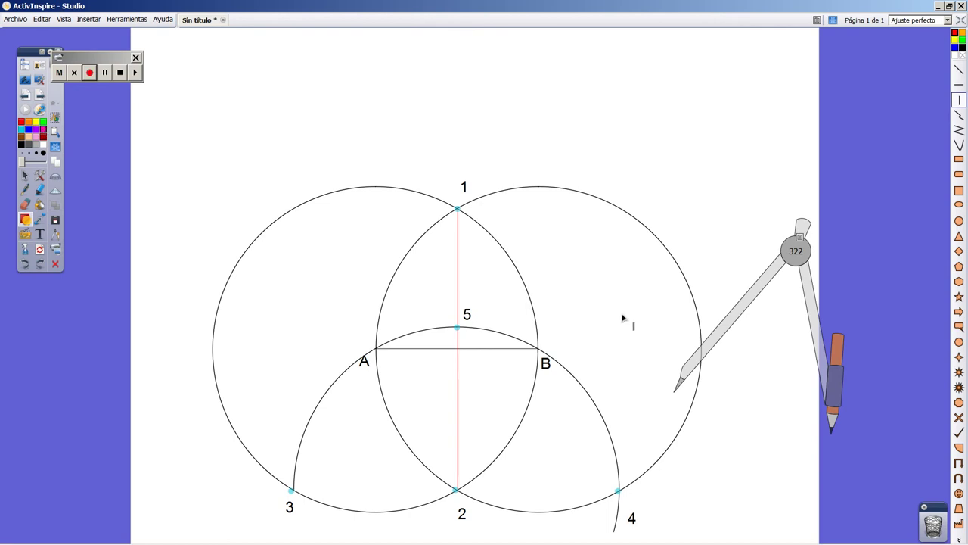
Step: Draw pink lines from point 3 through 5 and from point 4 through 5 to the opposite circles
left_click(960, 68)
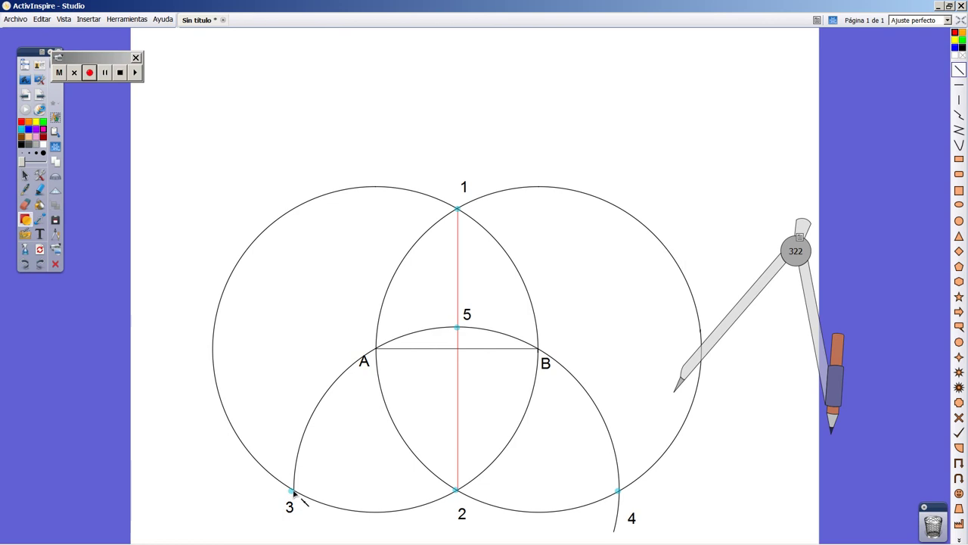
left_click_drag(293, 493, 594, 198)
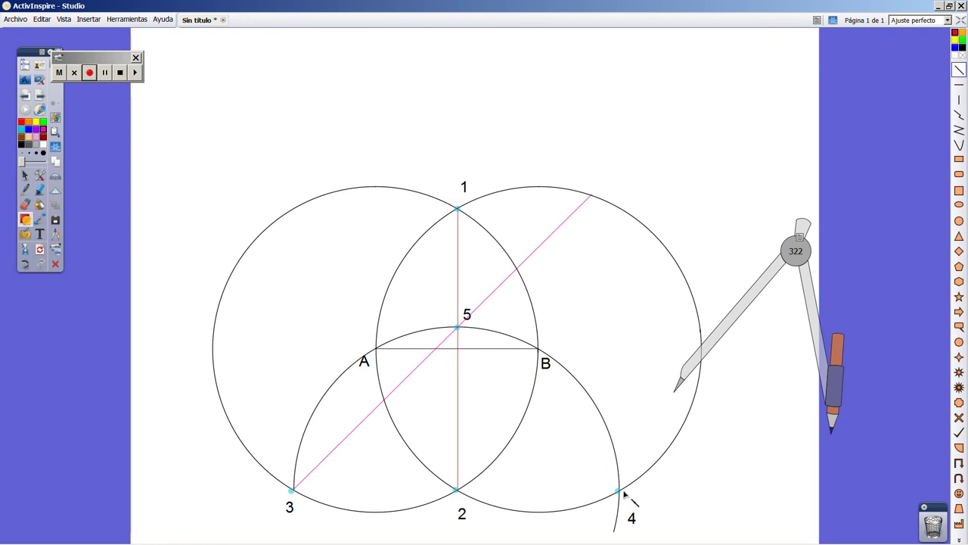
left_click_drag(619, 492, 323, 197)
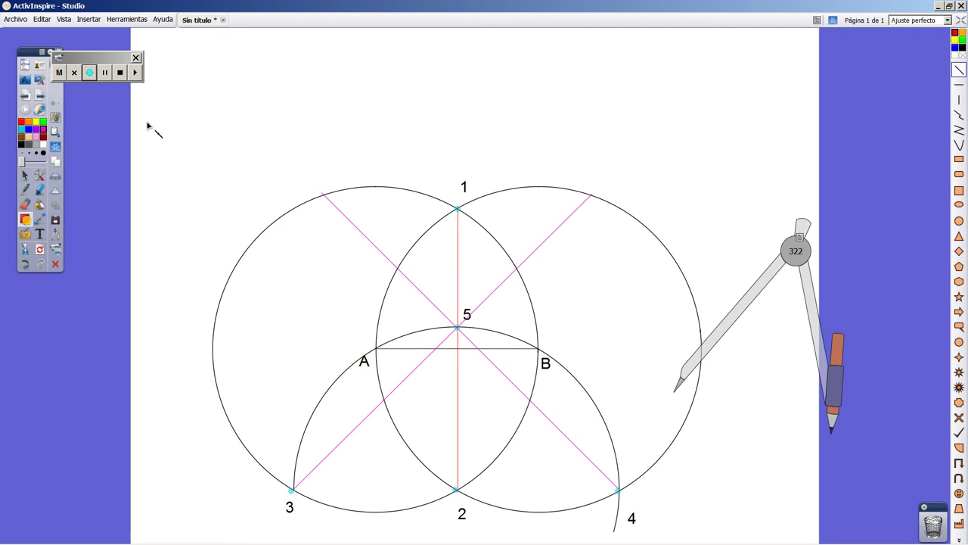
Step: Label the pink diagonals' upper ends C on the left and D on the right
left_click(40, 189)
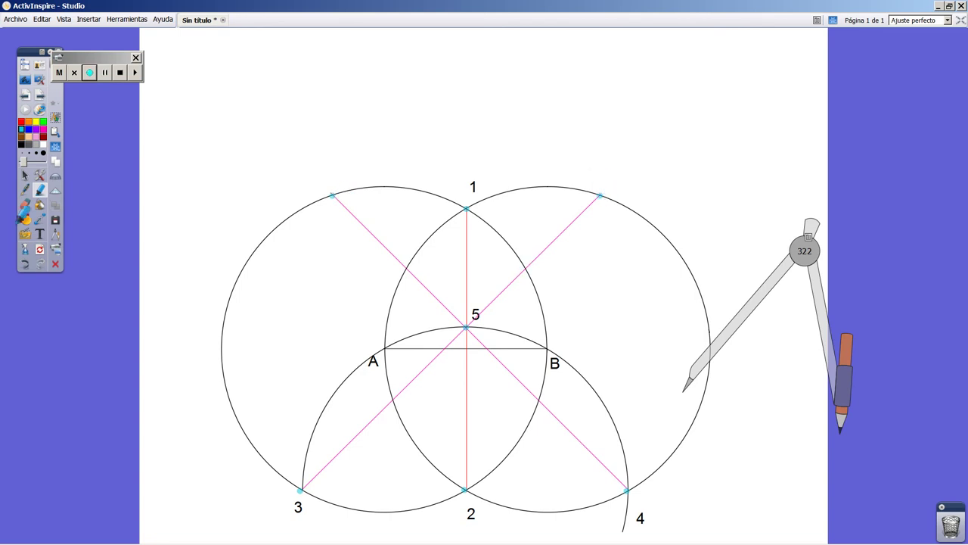
left_click(40, 234)
left_click(321, 195)
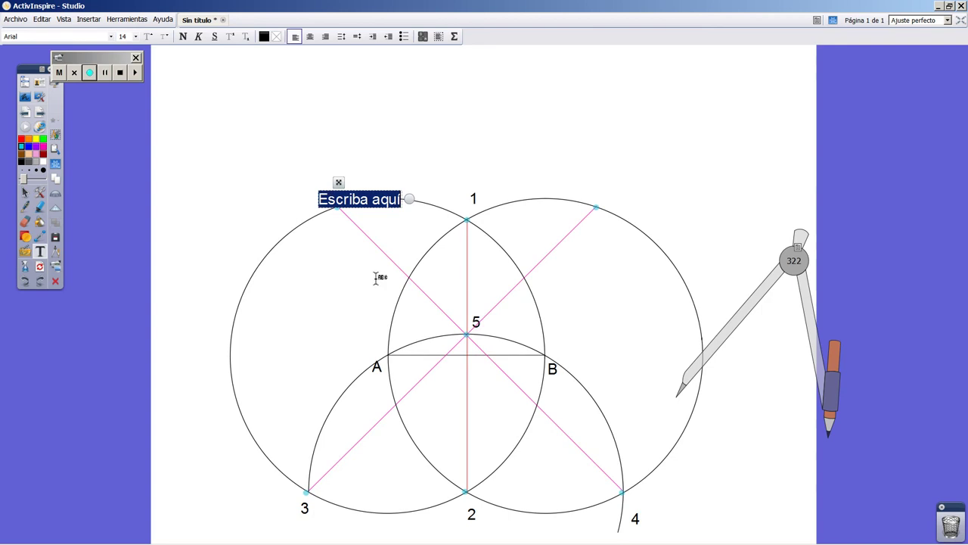
type("C")
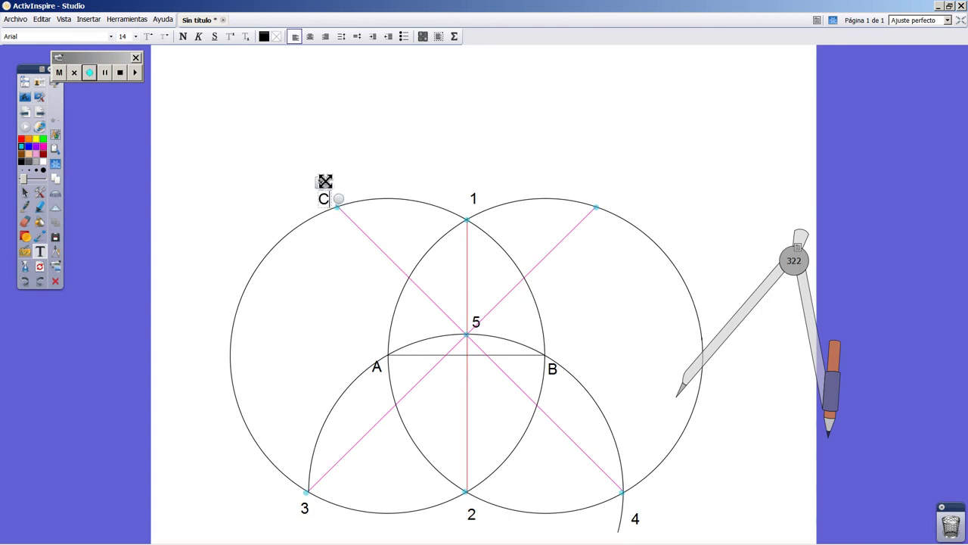
left_click(632, 253)
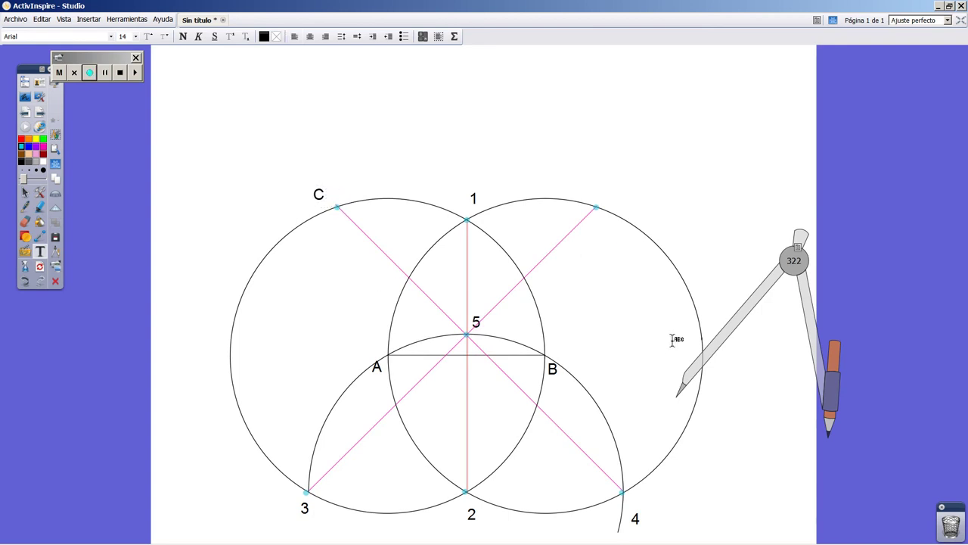
left_click(670, 345)
type("D")
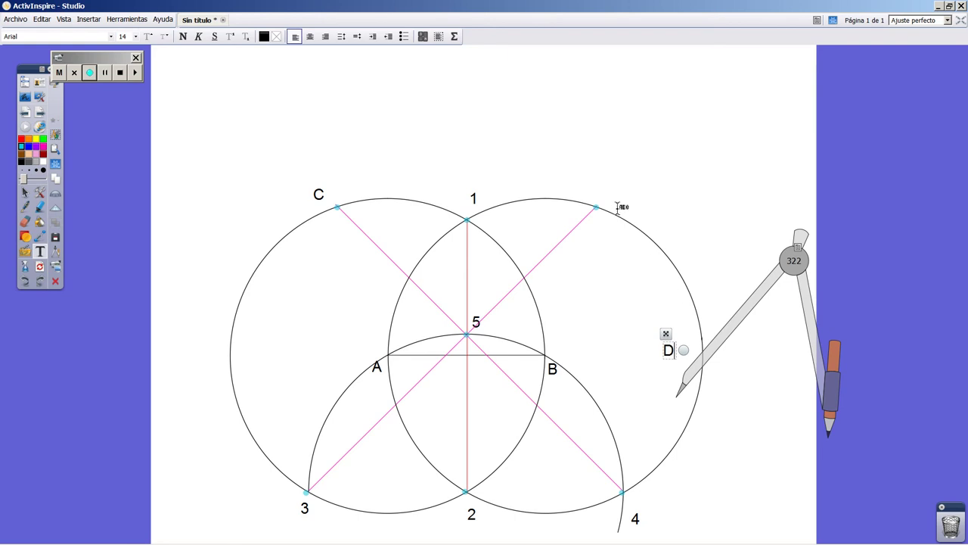
left_click_drag(666, 333, 612, 182)
left_click(25, 236)
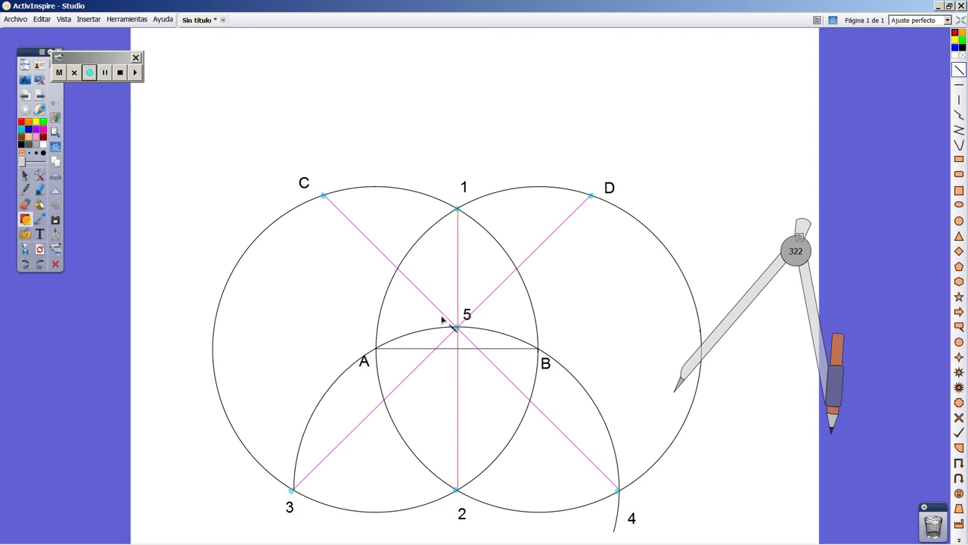
Step: Draw blue pentagon sides from A to C and from B to D
left_click_drag(376, 349, 324, 196)
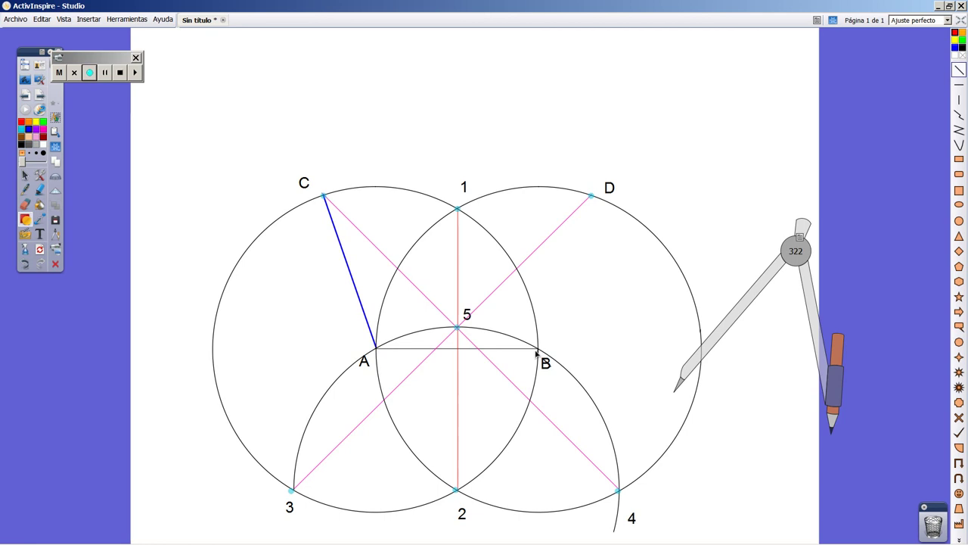
mouse_move(539, 350)
left_mouse_down()
mouse_move(567, 209)
mouse_move(592, 197)
left_mouse_up()
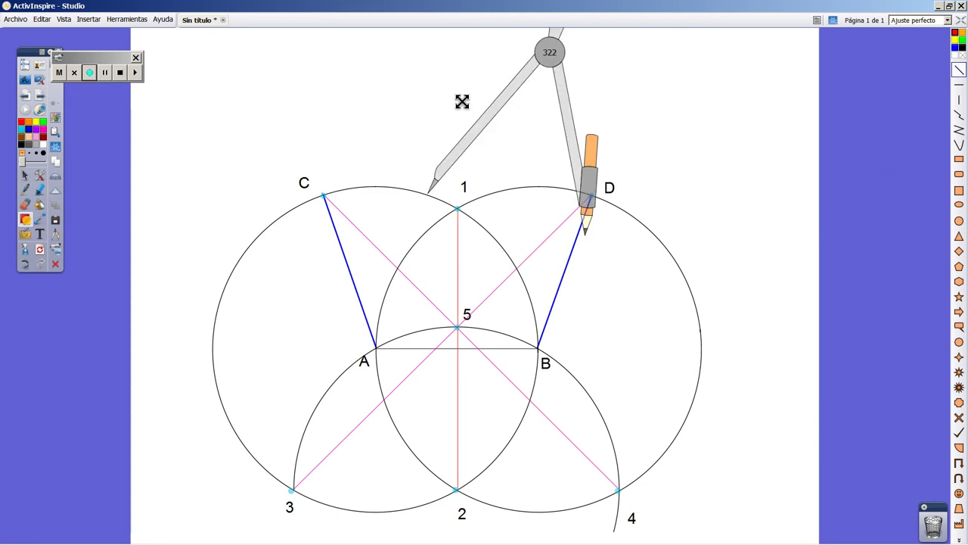
Step: Open the compass to length AB with its needle on point C
left_click_drag(463, 101, 398, 110)
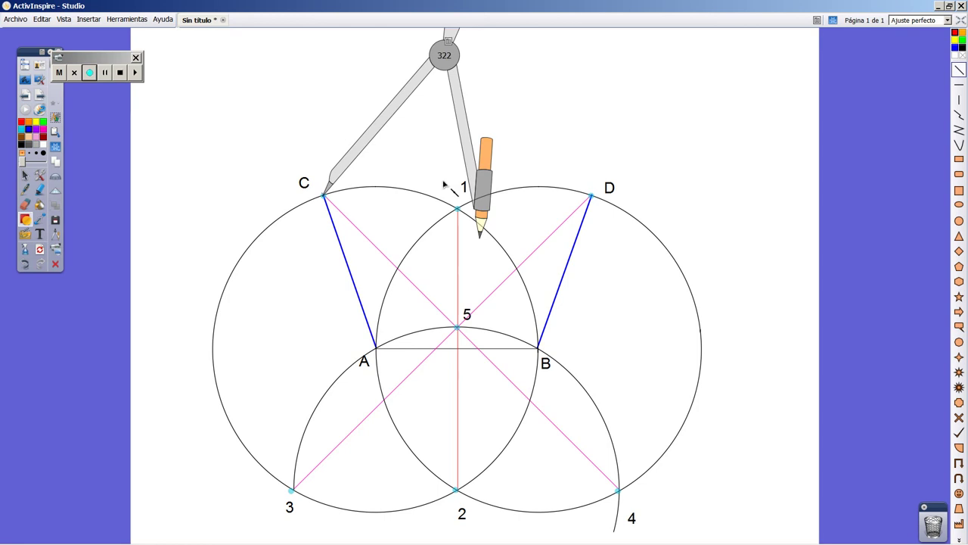
mouse_move(349, 168)
left_mouse_down()
mouse_move(416, 282)
mouse_move(404, 313)
left_mouse_up()
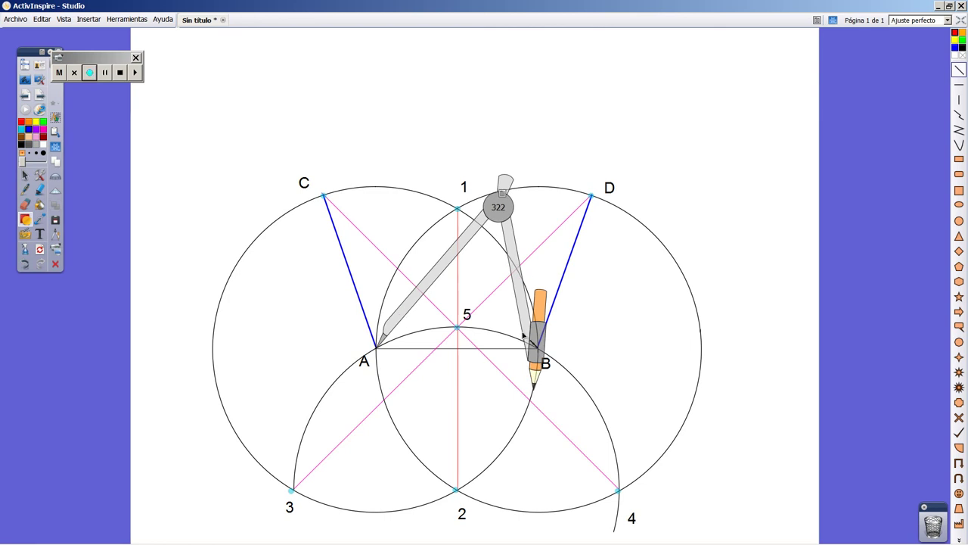
mouse_move(530, 331)
left_mouse_down()
mouse_move(537, 316)
mouse_move(522, 281)
mouse_move(522, 297)
left_mouse_up()
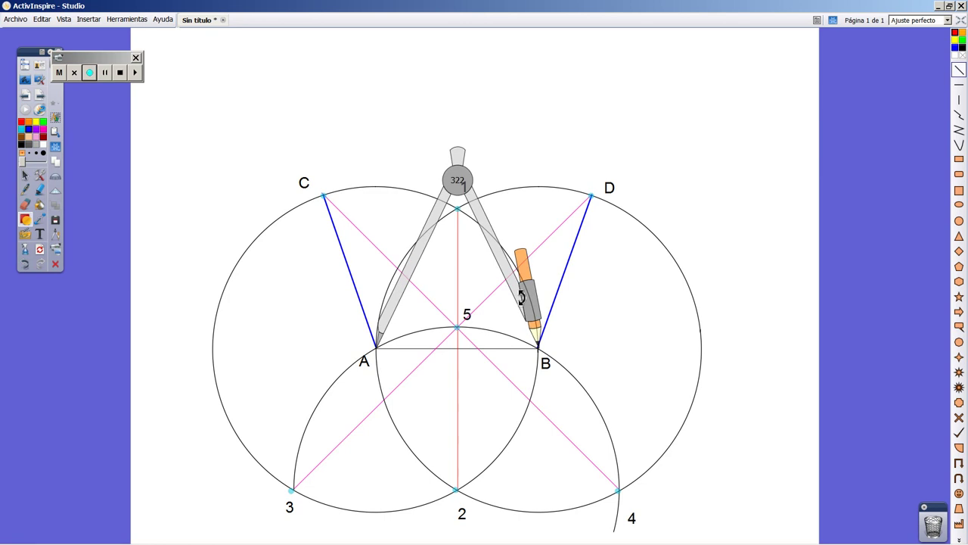
left_click_drag(395, 300, 343, 152)
Step: Swing arcs centred on C and on D that cross above point 1
mouse_move(488, 166)
left_mouse_down()
mouse_move(409, 91)
mouse_move(328, 85)
left_mouse_up()
mouse_move(257, 123)
left_mouse_down()
mouse_move(534, 132)
mouse_move(525, 126)
left_mouse_up()
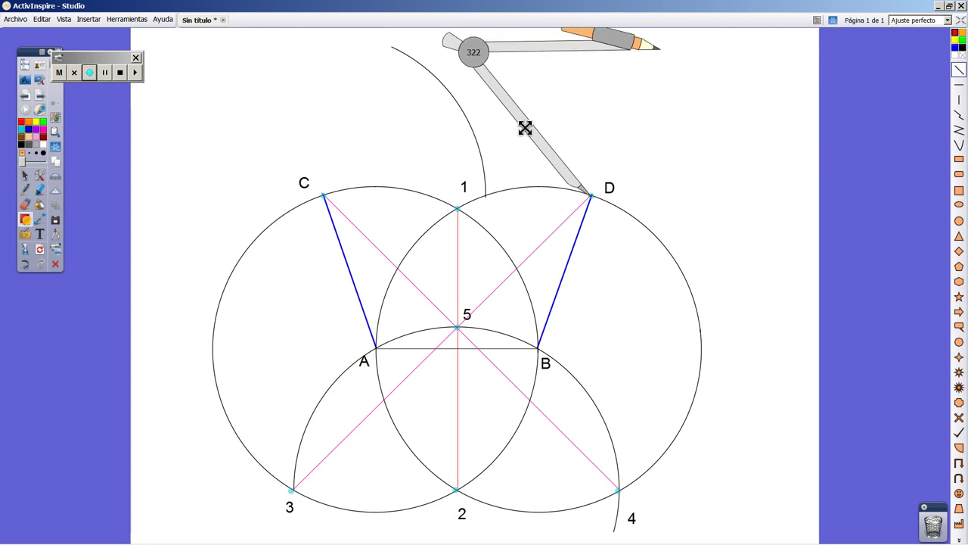
mouse_move(604, 50)
left_mouse_down()
mouse_move(495, 44)
mouse_move(498, 67)
mouse_move(419, 144)
mouse_move(417, 230)
left_mouse_up()
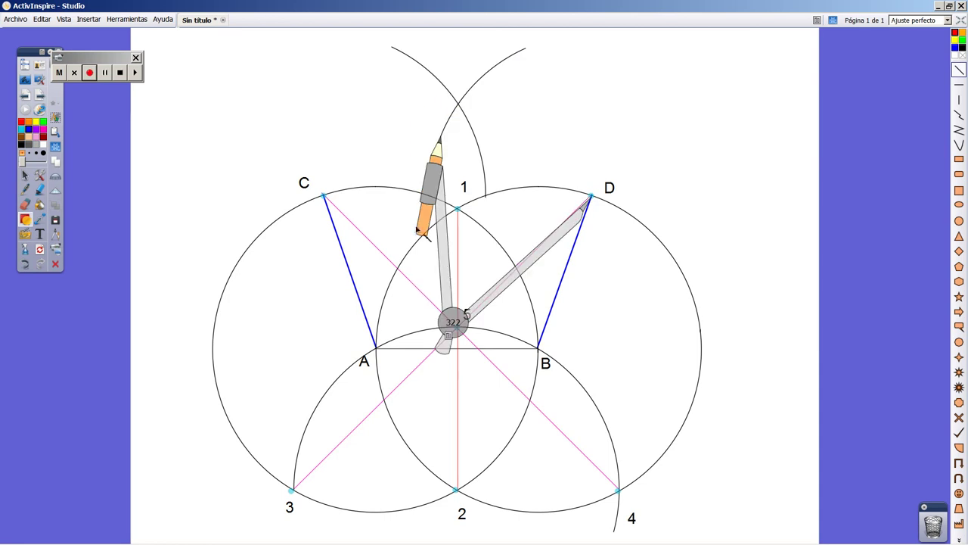
left_click_drag(452, 324, 691, 259)
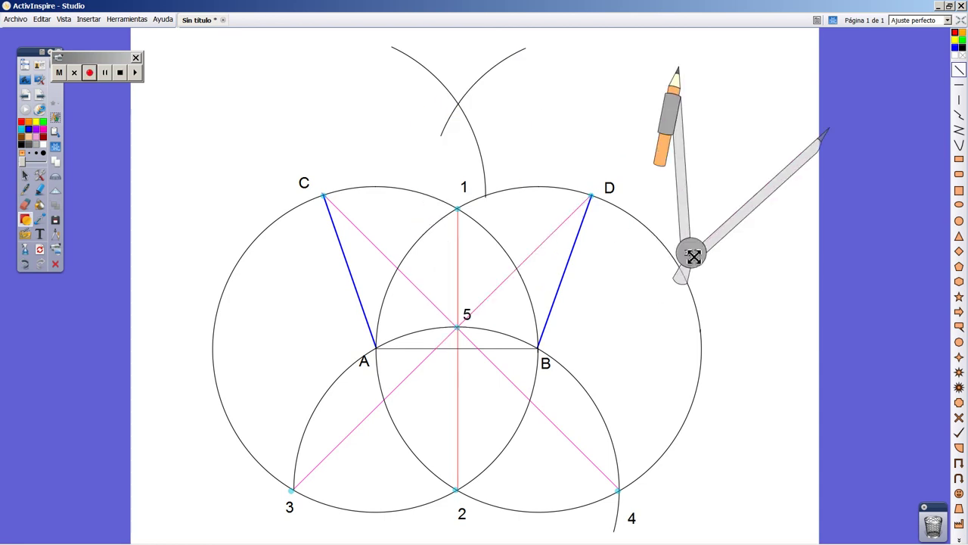
left_click(39, 189)
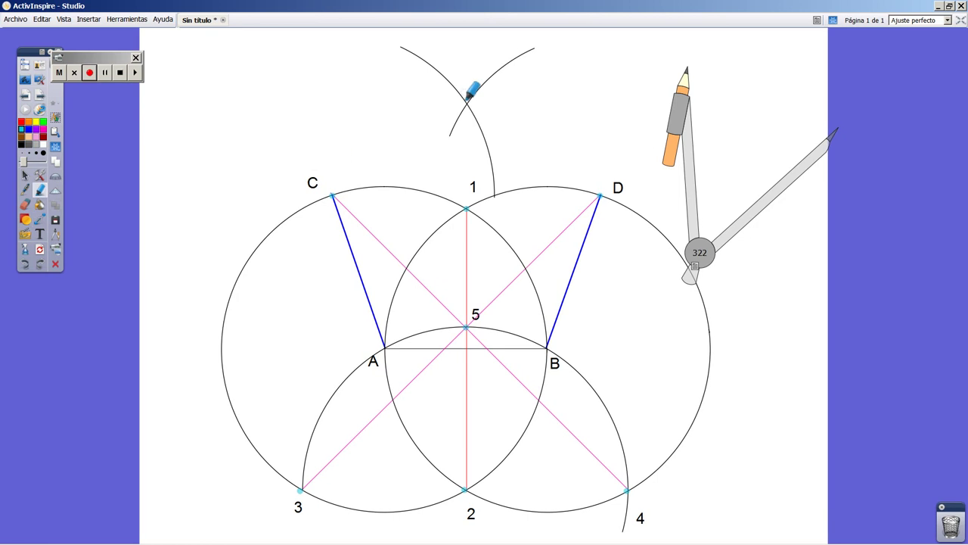
Step: Dot the top arcs' crossing in cyan and label it with a capital E just above
left_click(468, 104)
left_click(39, 234)
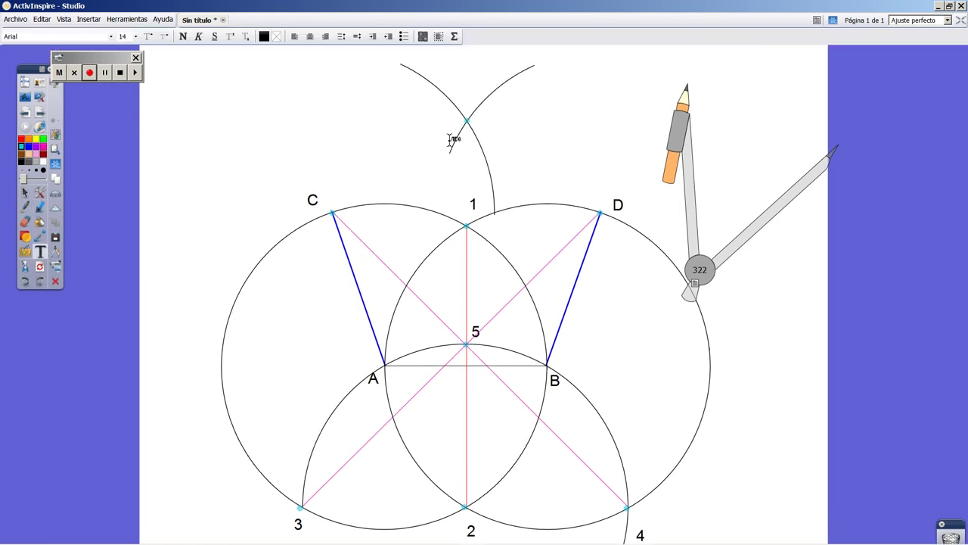
left_click(466, 97)
type("e")
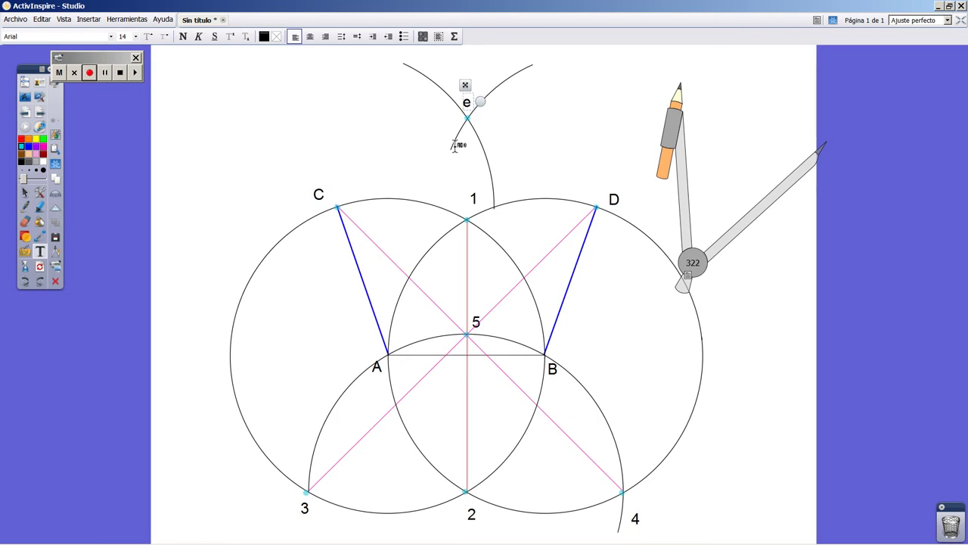
left_click_drag(467, 101, 458, 121)
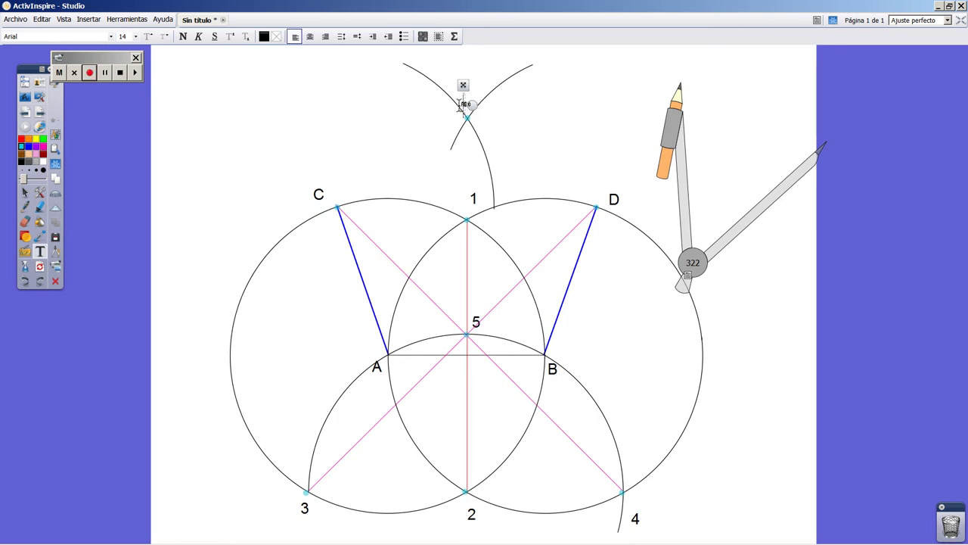
key("BackSpace")
type("E")
left_click_drag(464, 81, 467, 84)
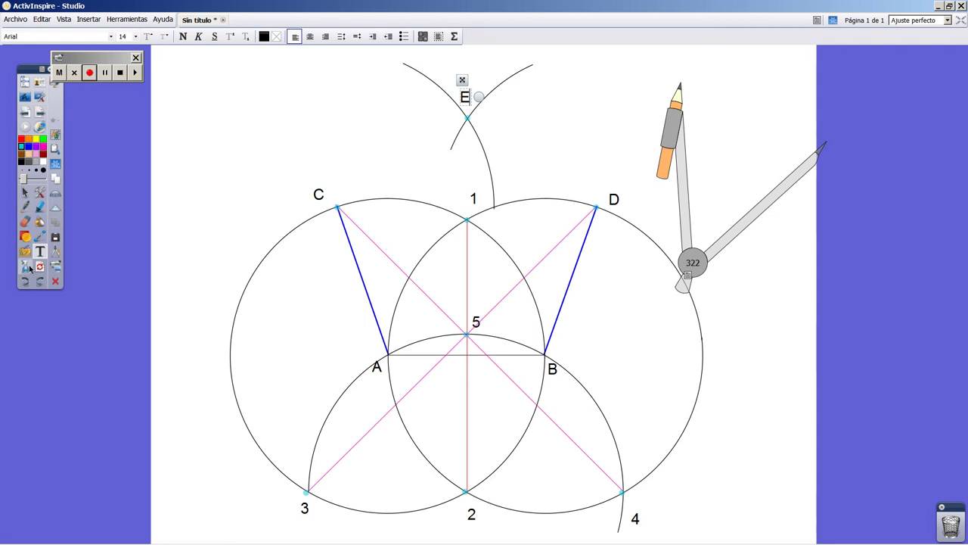
left_click(25, 236)
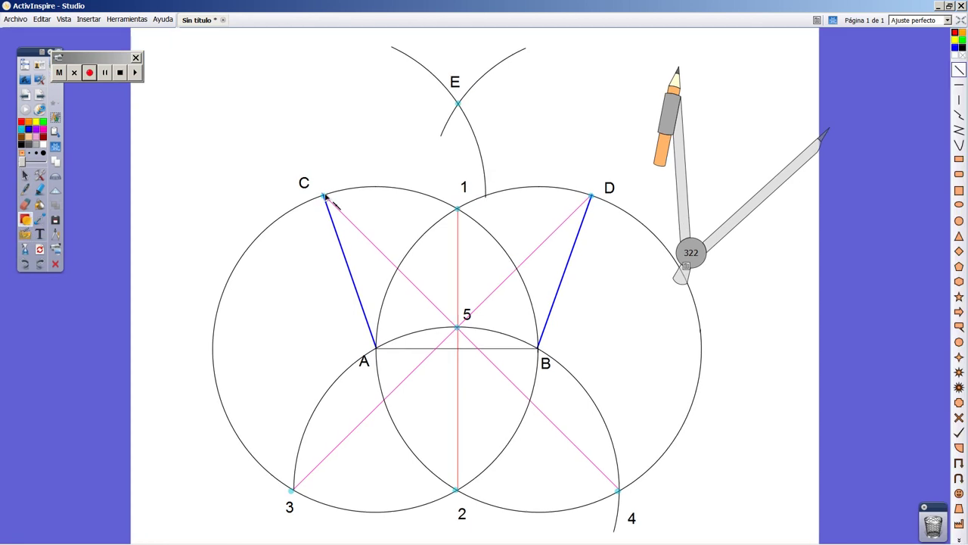
Step: Draw the blue pentagon side from point C to point E
mouse_move(324, 196)
left_mouse_down()
mouse_move(454, 85)
mouse_move(458, 105)
mouse_move(558, 162)
mouse_move(591, 196)
left_mouse_up()
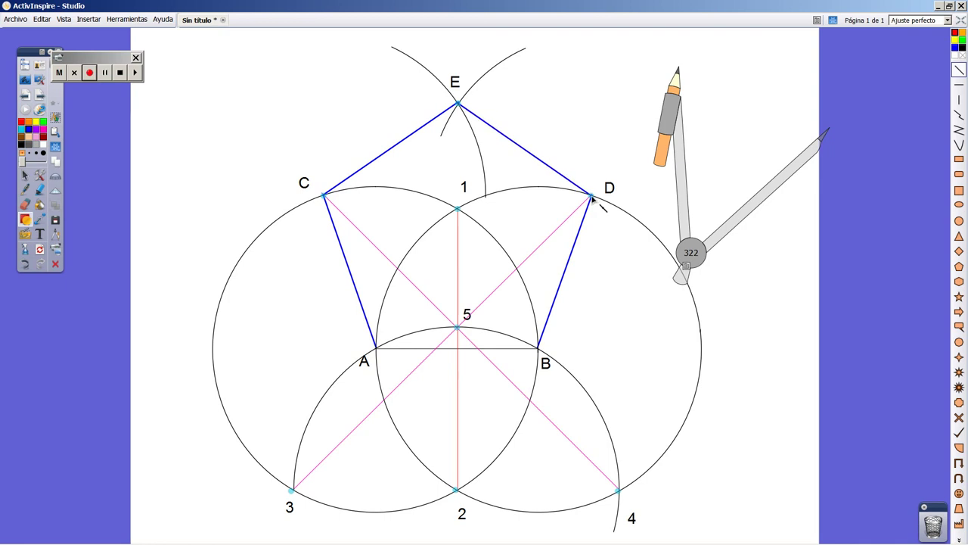